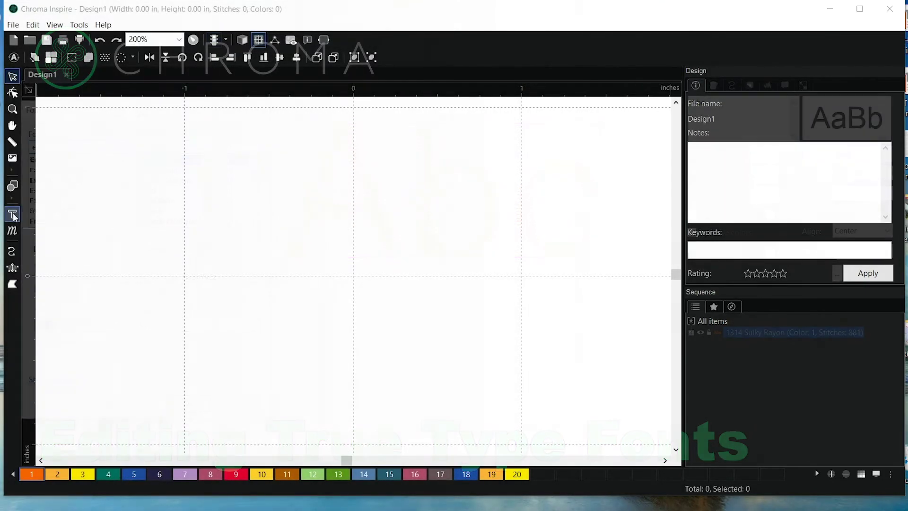
Step: Place an Arial lettering object on Design1 reading the letter A
left_click(283, 261)
type("Abc")
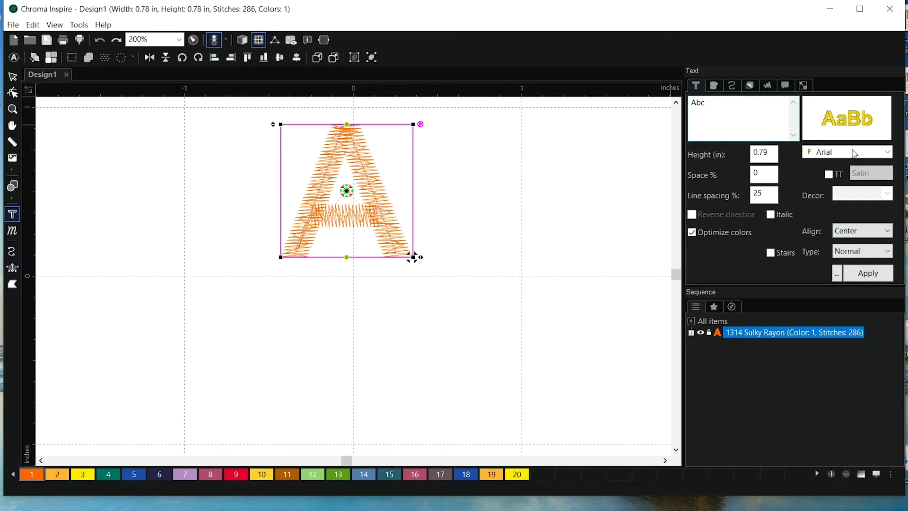
Step: Switch the lettering to TrueType and set it in the English Towne font
left_click(828, 174)
left_click(859, 157)
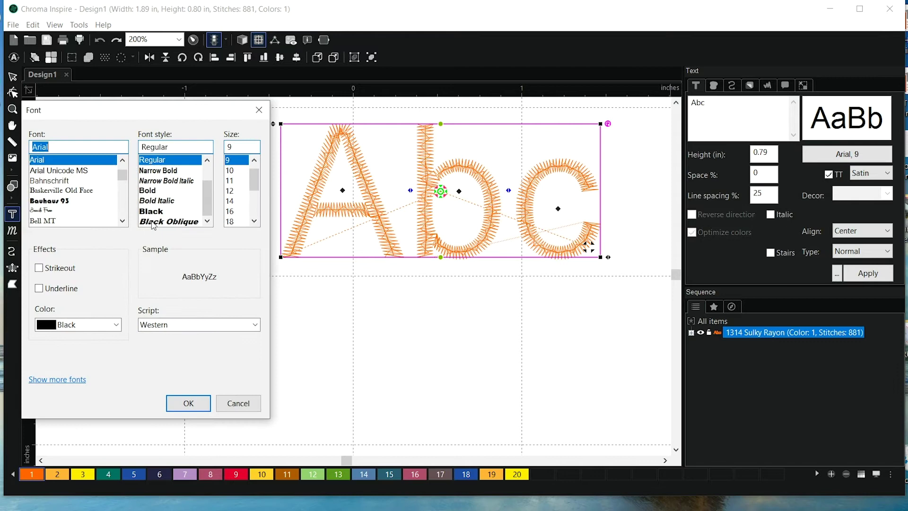
type("engli")
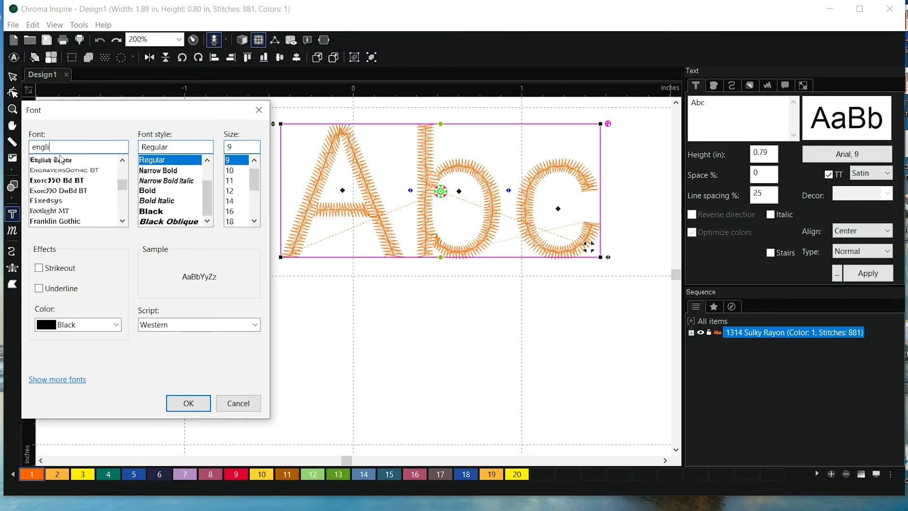
left_click(61, 160)
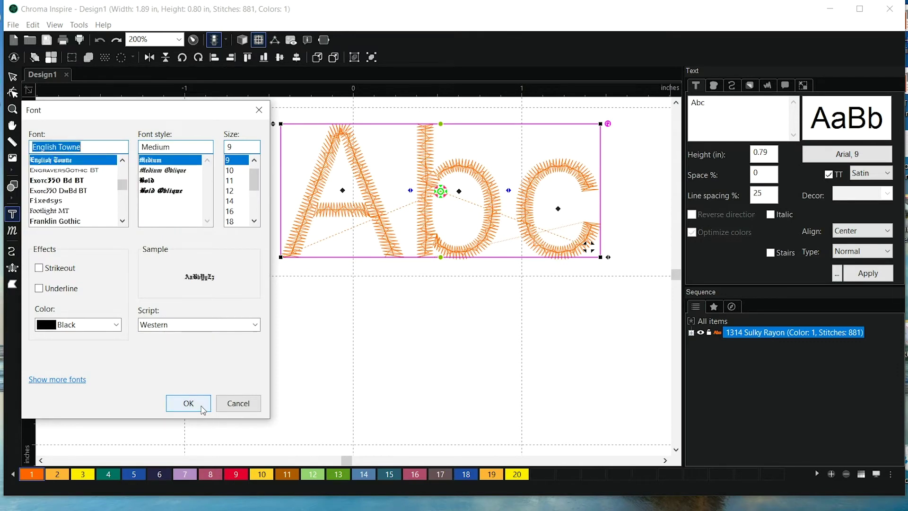
left_click(188, 403)
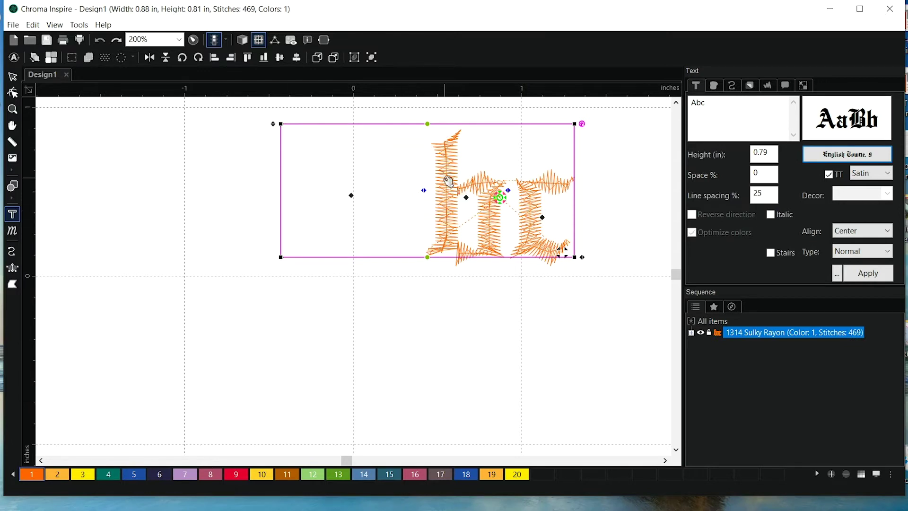
Step: Drag the Abc text left and down, then expand its '1. text' sequence entry
left_click_drag(448, 181, 355, 192)
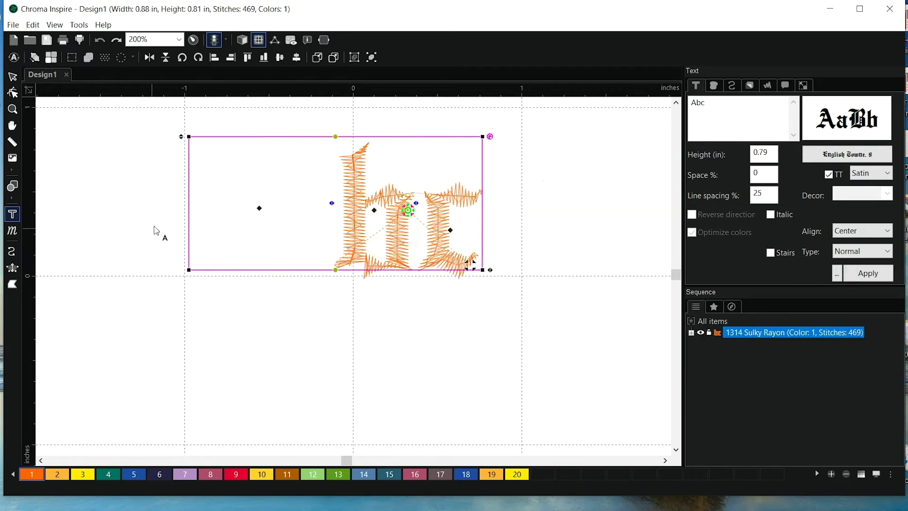
left_click(258, 205)
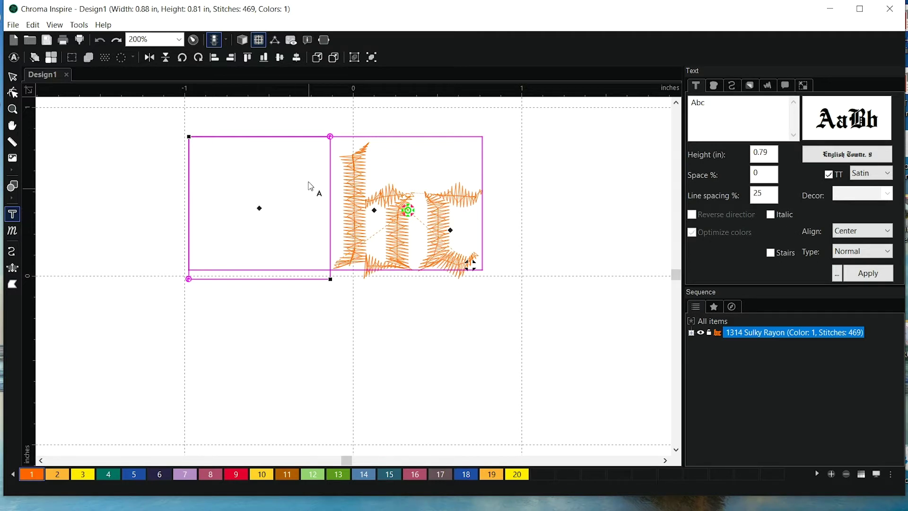
left_click(691, 333)
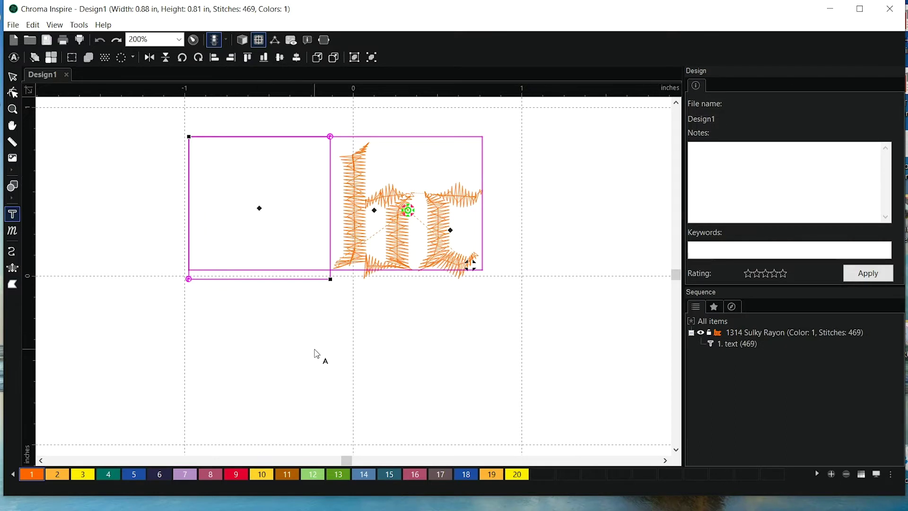
Step: Apply Break Up Text to Abc and select the resulting letter A group
right_click(355, 172)
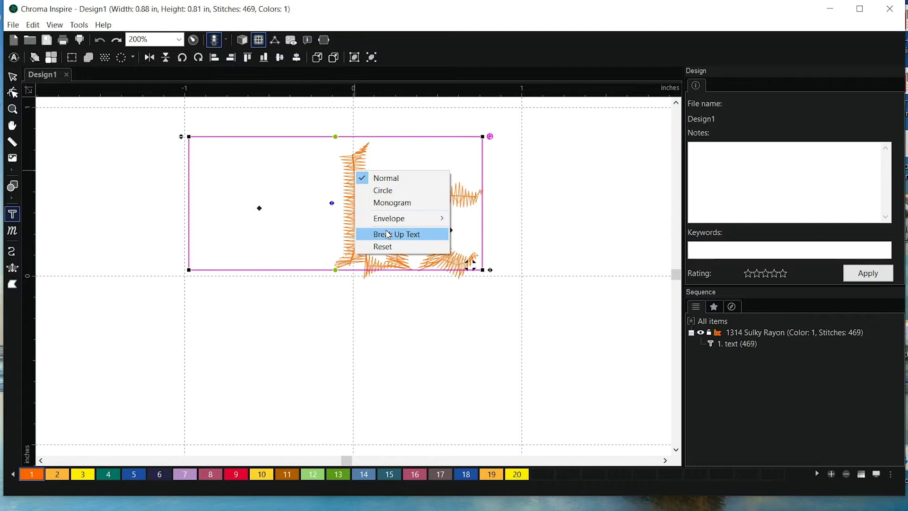
left_click(417, 235)
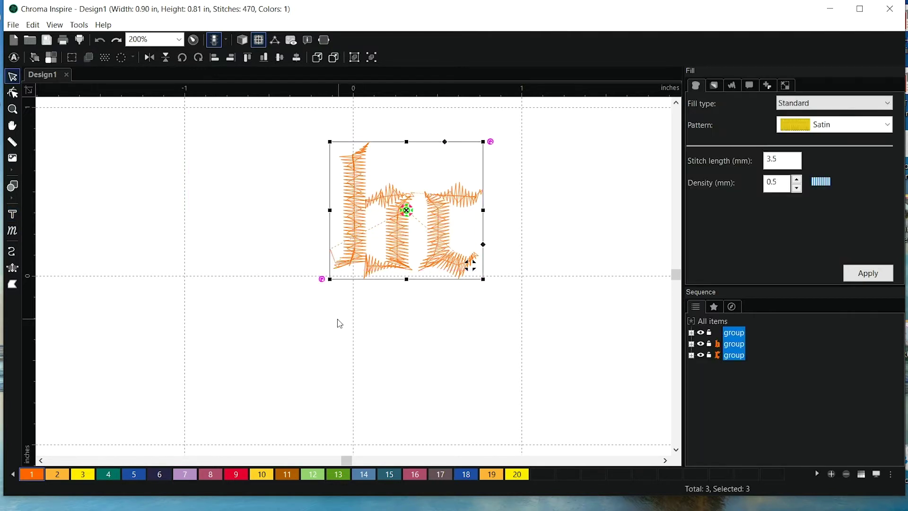
left_click(734, 337)
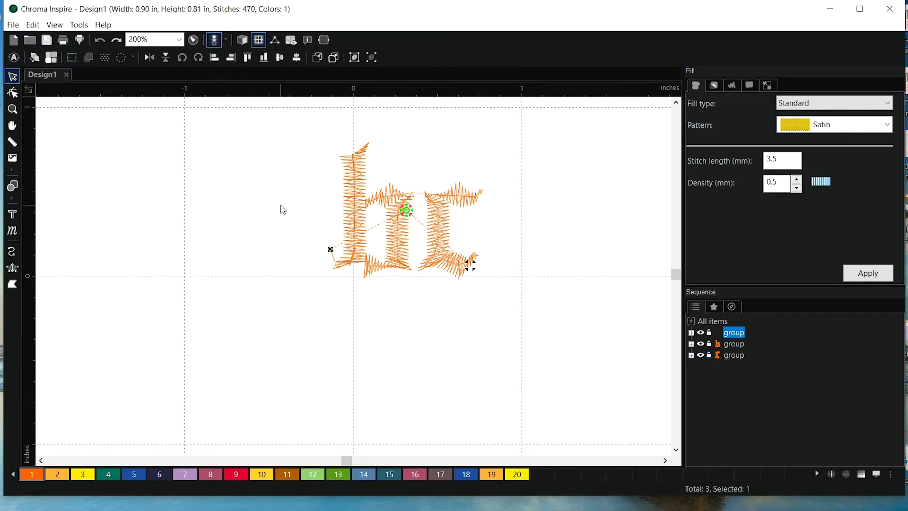
Step: Open the A in Edit Outlines, zoom in, and add then delete a test node
left_click(13, 93)
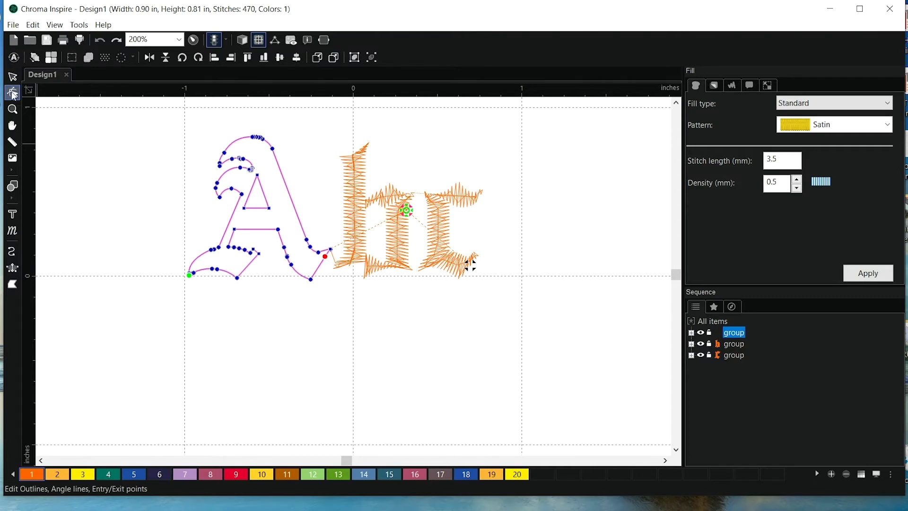
scroll(267, 316, "up", 5)
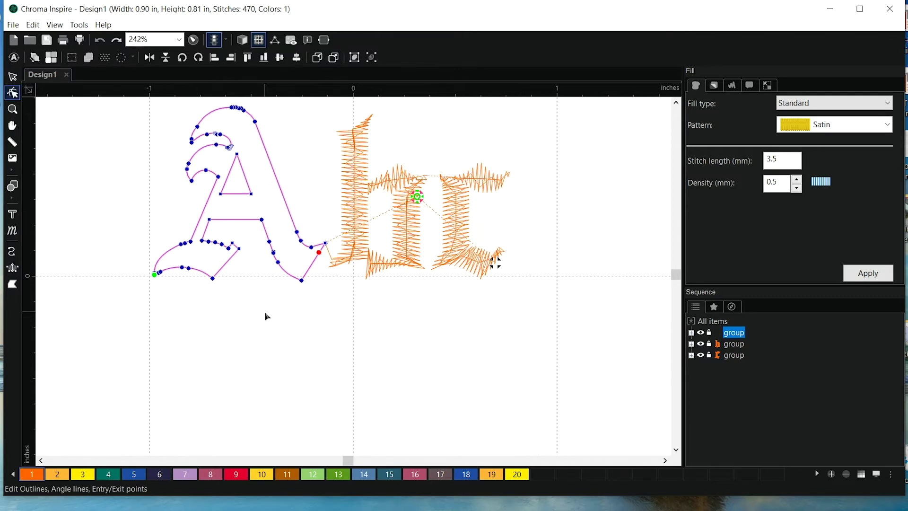
scroll(332, 395, "up", 1)
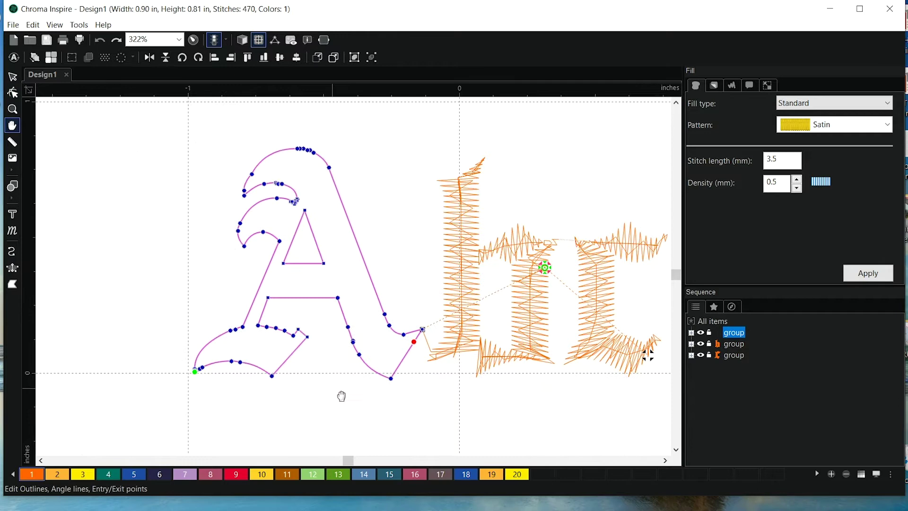
scroll(333, 394, "up", 2)
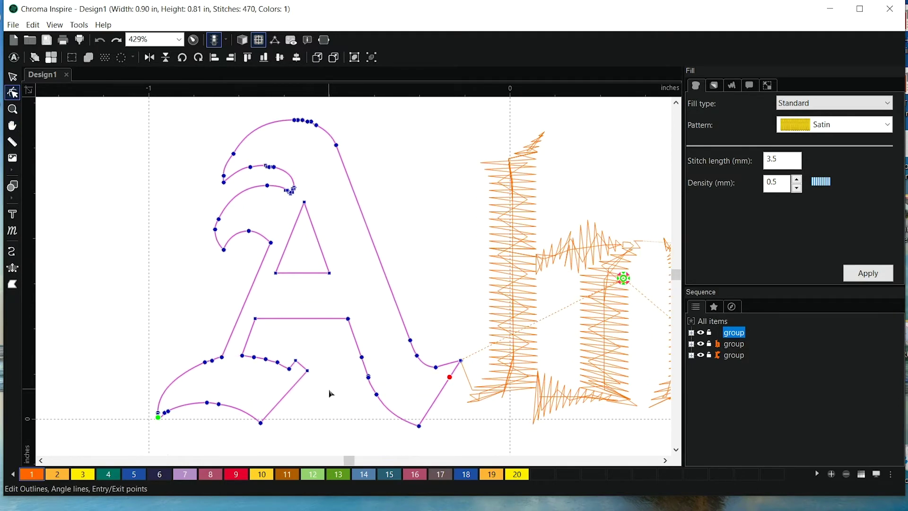
left_click(334, 154)
left_click_drag(336, 145, 337, 148)
key("Delete")
Step: Draw seven angle lines across the A's top curl, right diagonal stroke and lower foot
right_click(344, 165)
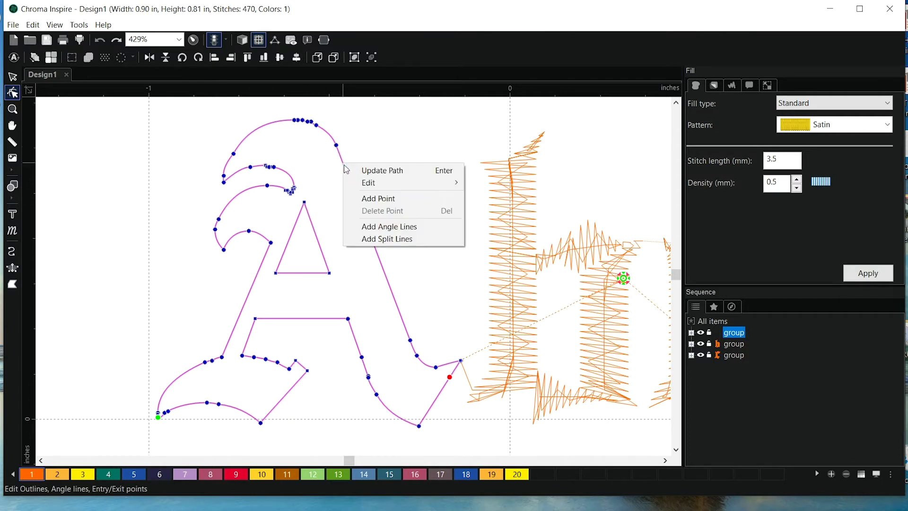
left_click(394, 227)
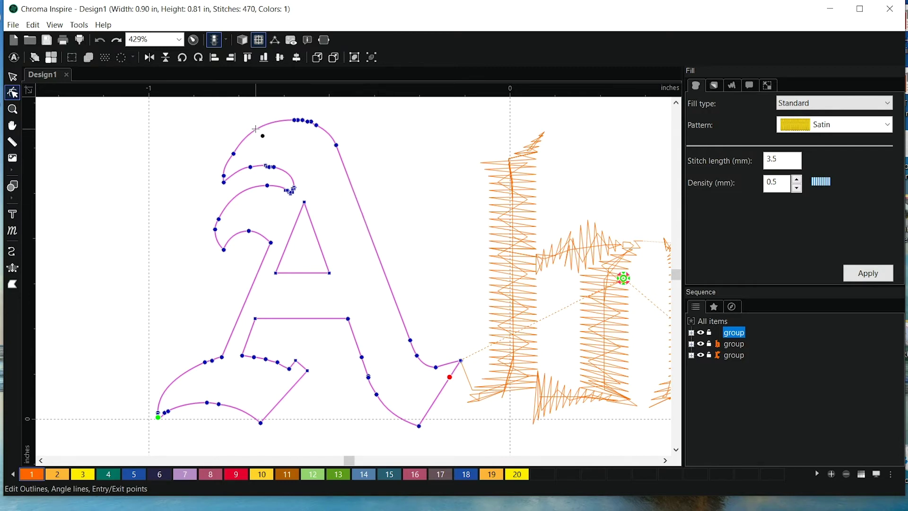
left_click_drag(256, 129, 258, 166)
left_click_drag(291, 120, 282, 169)
left_click_drag(331, 137, 293, 178)
left_click_drag(350, 181, 340, 263)
left_click_drag(397, 306, 350, 326)
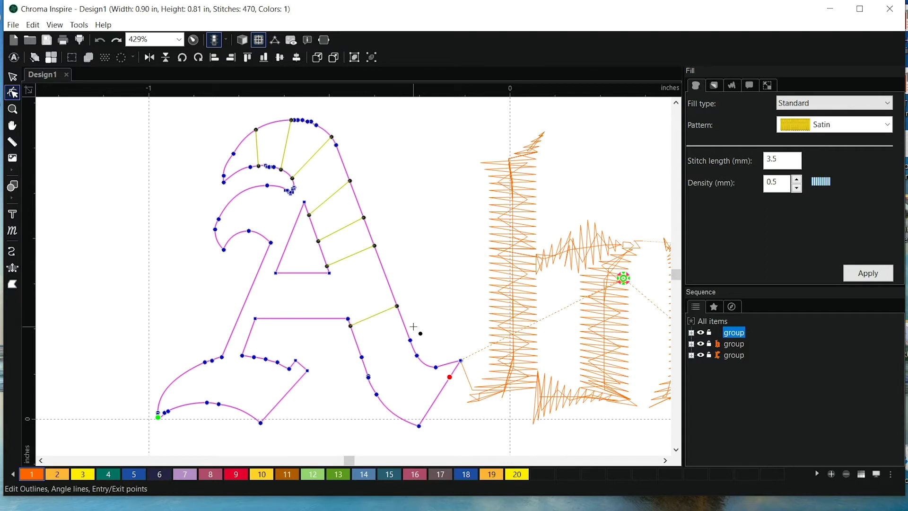
mouse_move(406, 327)
left_mouse_down()
mouse_move(360, 355)
mouse_move(369, 379)
left_mouse_up()
left_click_drag(428, 366, 397, 416)
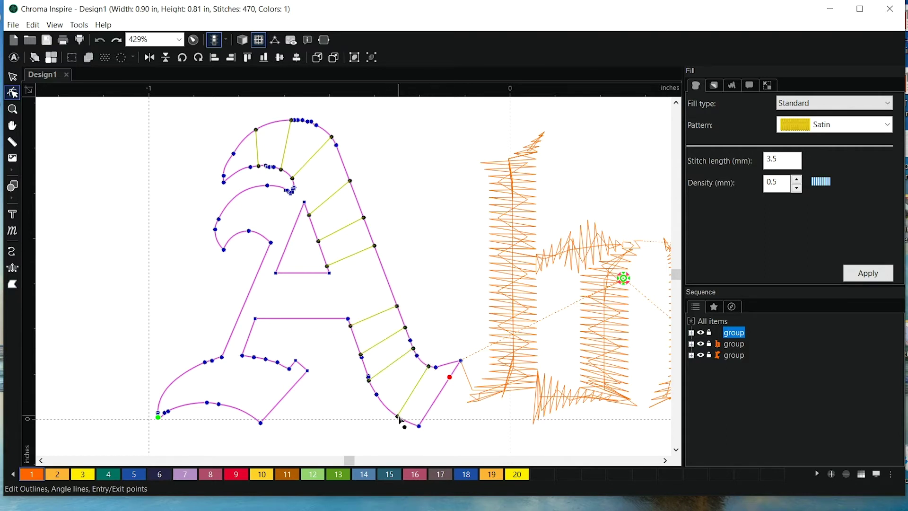
Step: Add three split lines across the A's stroke, inner curve to apex, and left serif
right_click(381, 260)
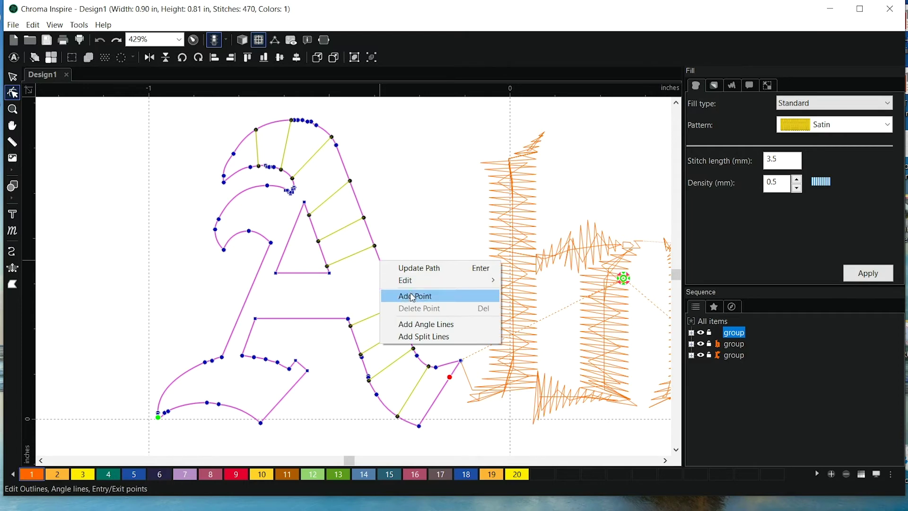
left_click(421, 337)
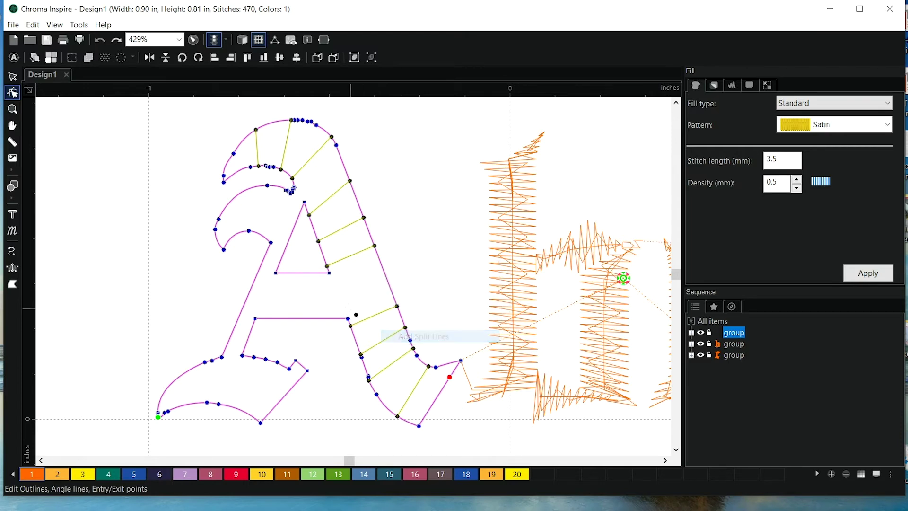
left_click(330, 273)
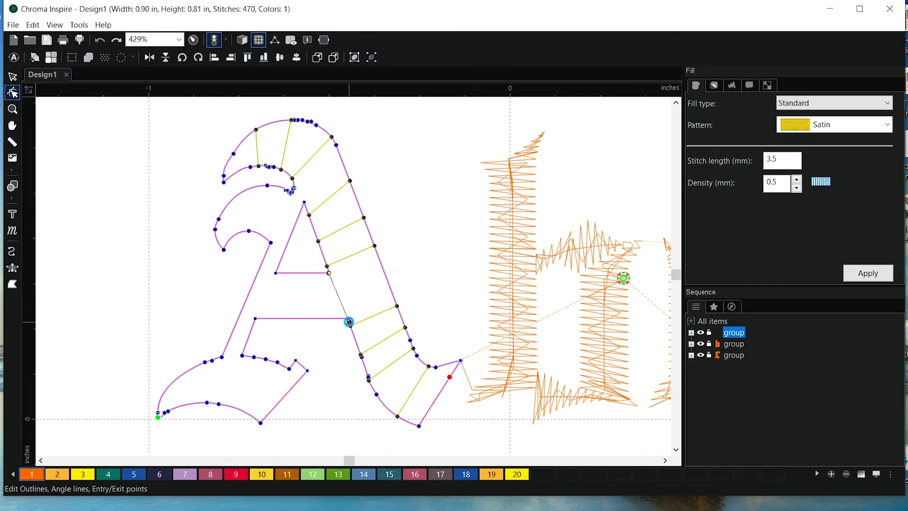
left_click(349, 322)
left_click(294, 188)
left_click(305, 203)
left_click(222, 357)
left_click(242, 356)
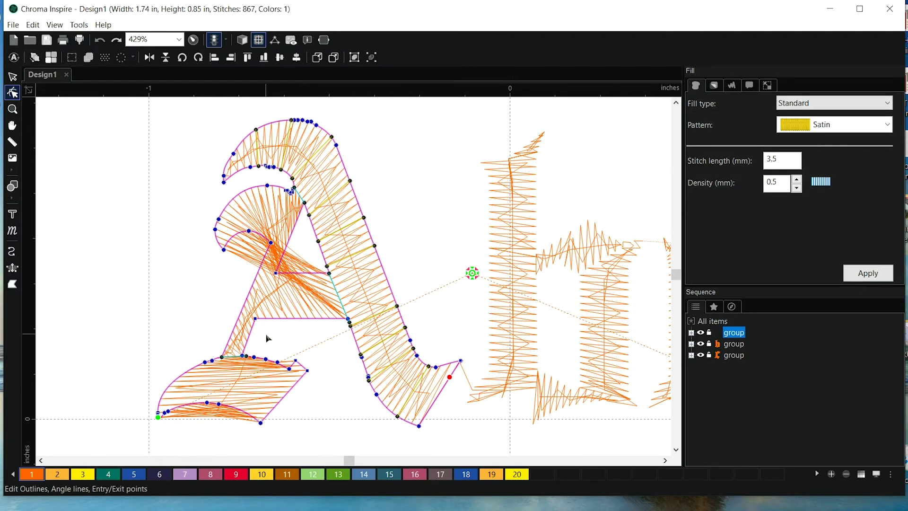
Step: Add a split line across the A's inner stroke at the crossbar corner
right_click(276, 274)
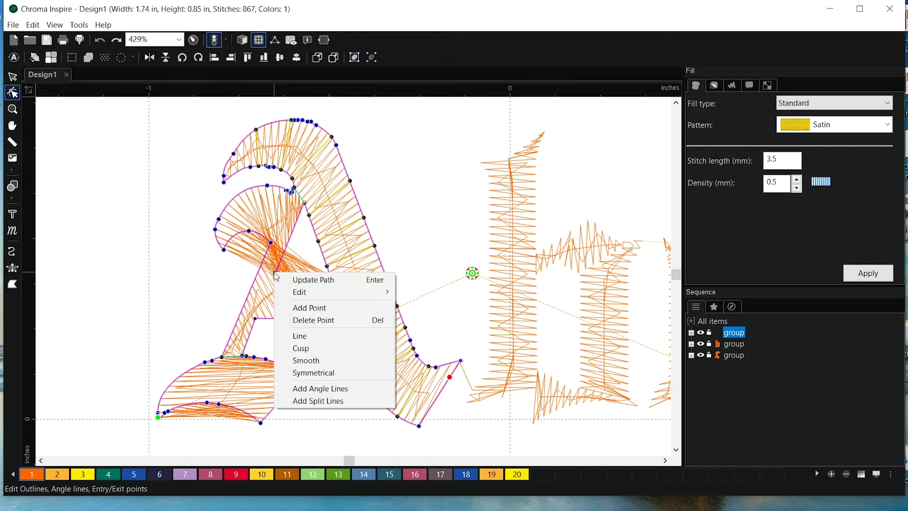
left_click(318, 400)
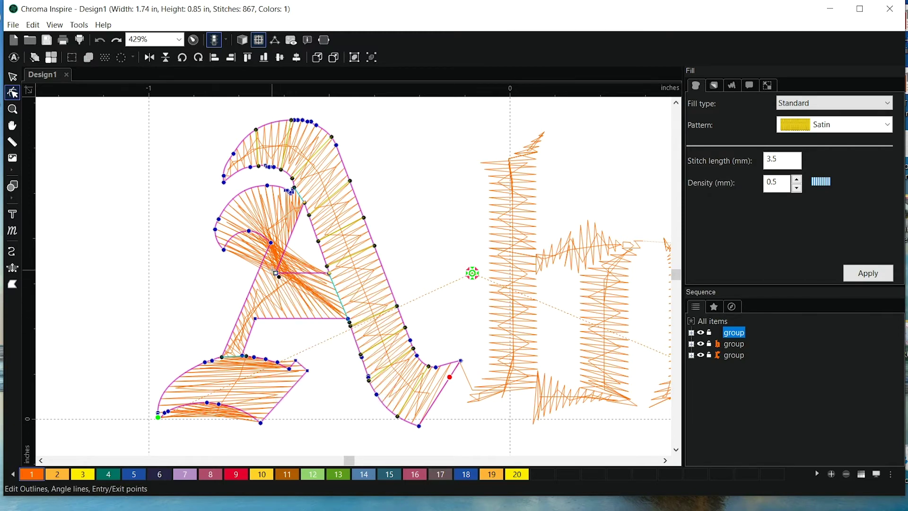
left_click_drag(276, 273, 255, 320)
Step: Add three angle lines across the A's crossbar
right_click(316, 273)
left_click(361, 335)
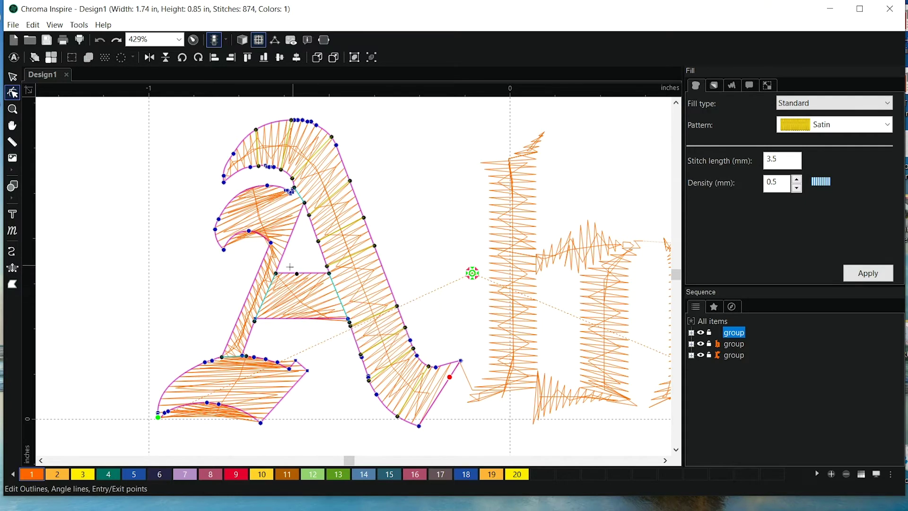
left_click_drag(283, 274, 275, 318)
left_click_drag(300, 273, 298, 318)
left_click_drag(315, 273, 322, 301)
Step: Add angle lines across the upper-left serif and four across the foot serif
left_click_drag(252, 187, 309, 213)
left_click_drag(228, 205, 297, 222)
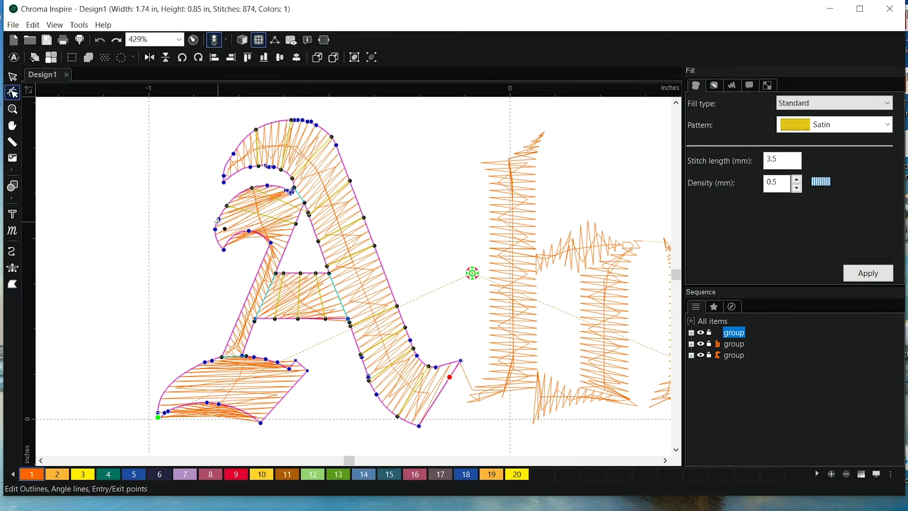
left_click_drag(218, 221, 282, 253)
left_click_drag(197, 365, 182, 405)
left_click_drag(222, 355, 210, 403)
left_click_drag(270, 360, 254, 416)
left_click_drag(304, 366, 253, 417)
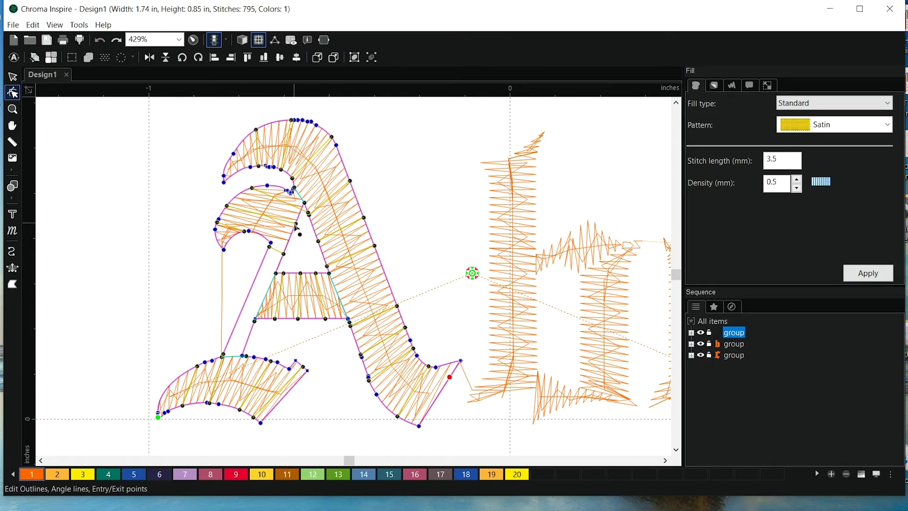
Step: Add angle lines near the A's top, upper bowl and left stroke
mouse_move(296, 228)
left_mouse_down()
mouse_move(291, 240)
mouse_move(310, 215)
mouse_move(316, 231)
mouse_move(308, 215)
mouse_move(294, 222)
left_mouse_up()
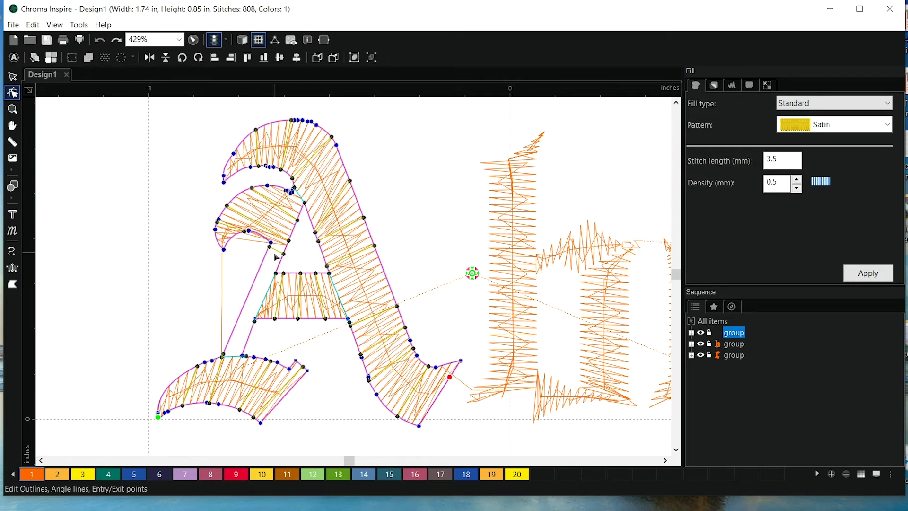
left_click_drag(245, 234, 298, 211)
left_click_drag(272, 250, 274, 264)
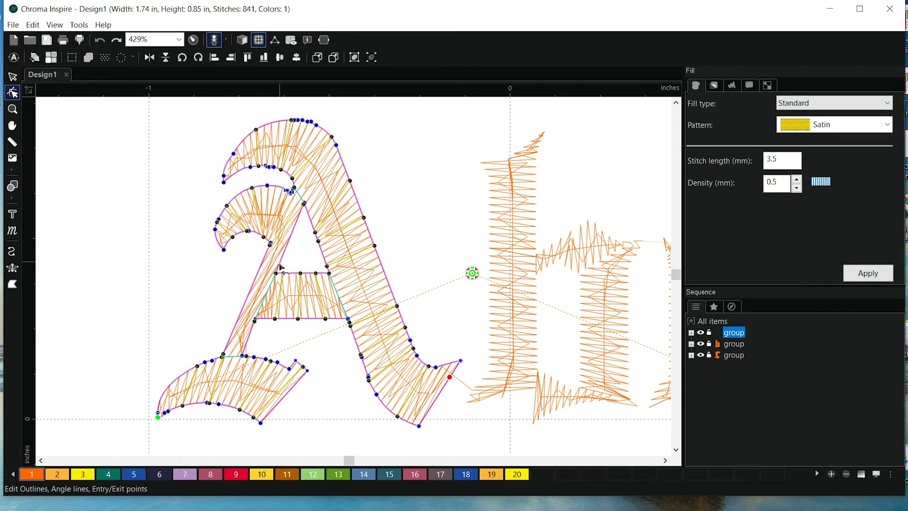
Step: Add an outline point, reposition the short left-stroke angle line, and show realistic stitches
right_click(267, 261)
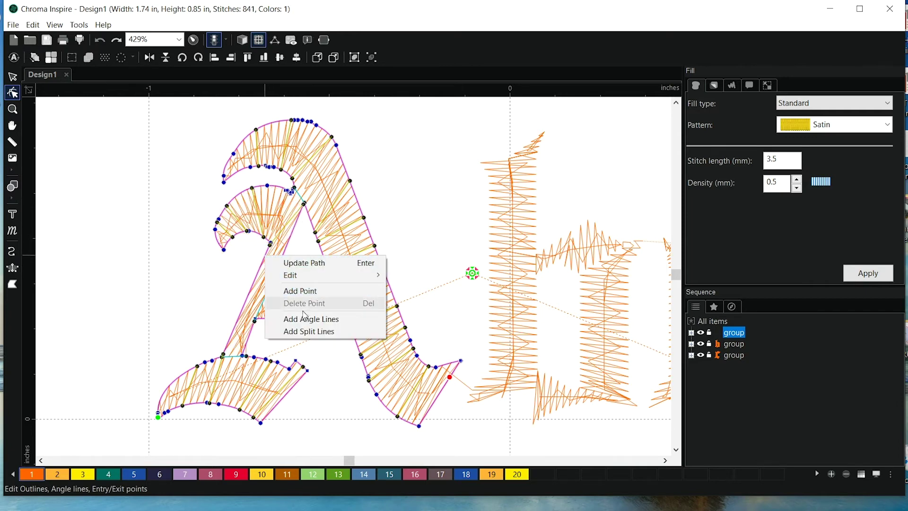
left_click(298, 298)
mouse_move(282, 248)
left_mouse_down()
mouse_move(260, 268)
mouse_move(258, 289)
mouse_move(249, 276)
mouse_move(246, 318)
mouse_move(264, 324)
mouse_move(252, 331)
mouse_move(282, 233)
left_mouse_up()
scroll(265, 188, "down", 1)
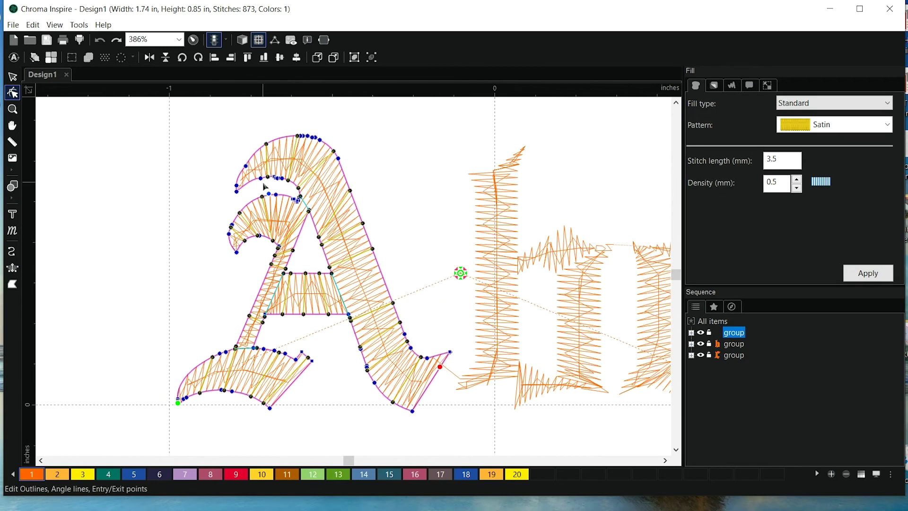
left_click(242, 39)
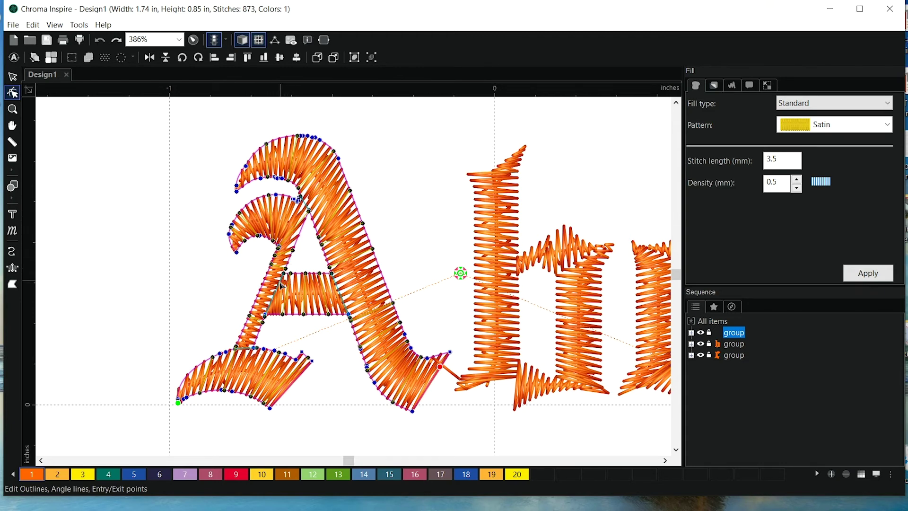
Step: With the Select tool, pan and zoom out, then marquee-select all three Abc letters
scroll(331, 375, "down", 3)
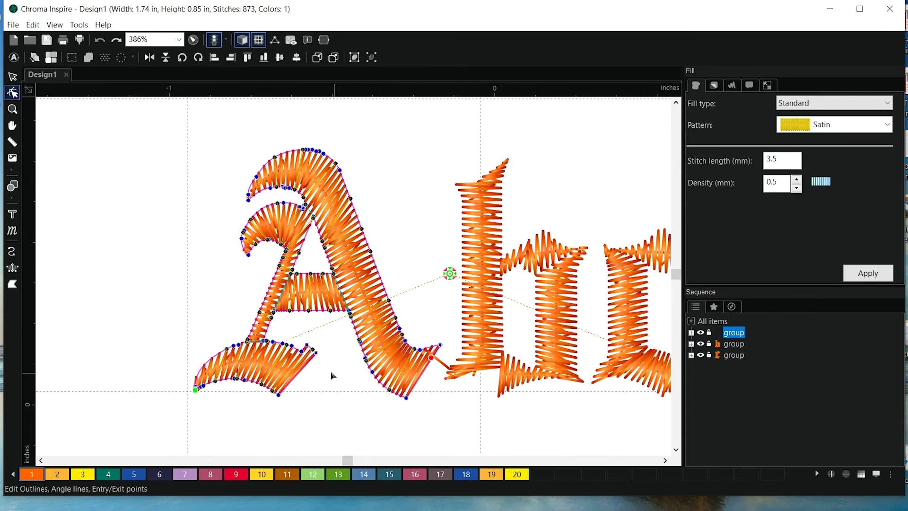
left_click(13, 76)
left_click(384, 179)
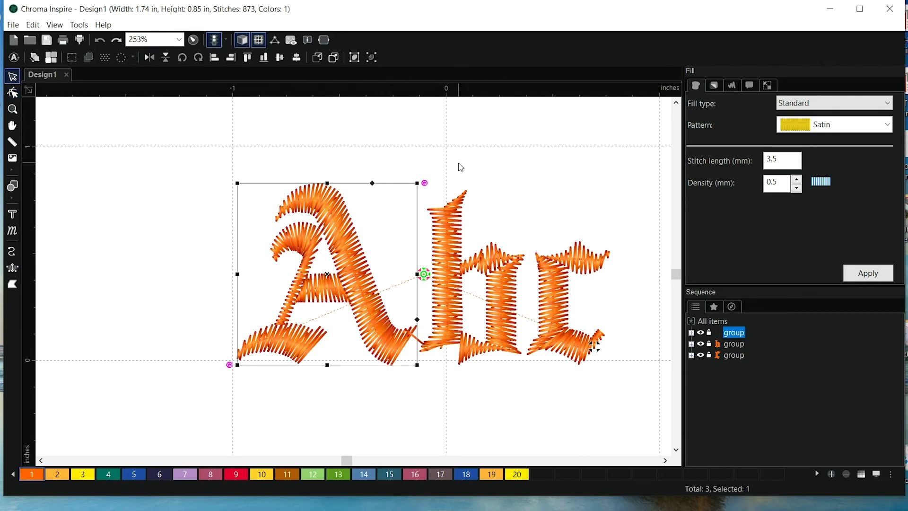
key("h")
key("Escape")
key("h")
left_click_drag(474, 146, 416, 156)
key("Escape")
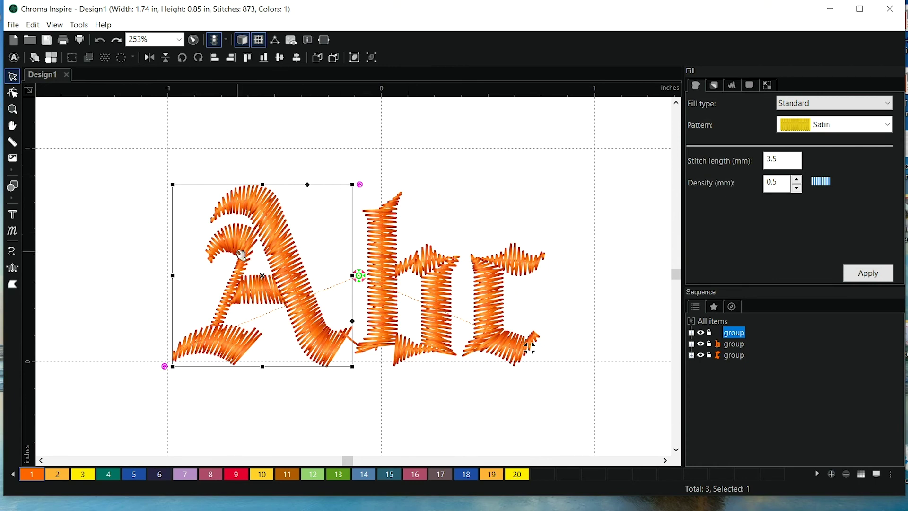
scroll(340, 401, "down", 2)
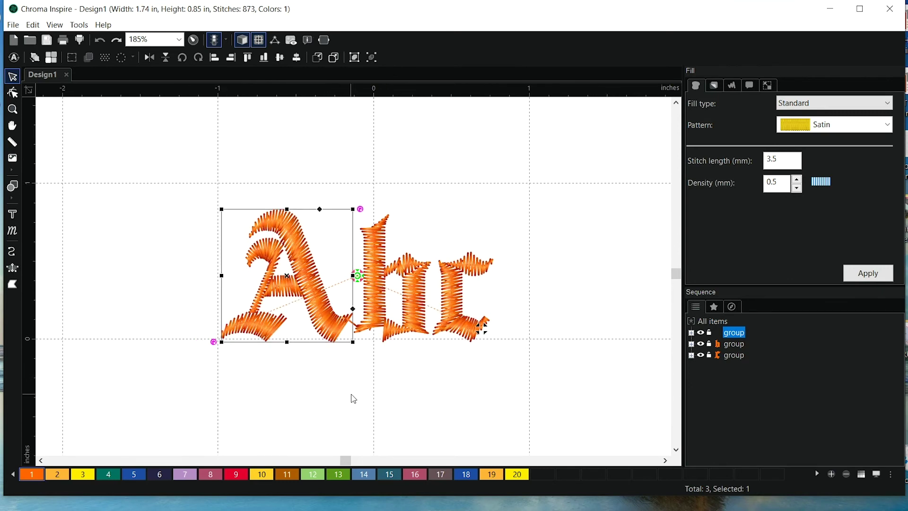
left_click_drag(193, 167, 565, 399)
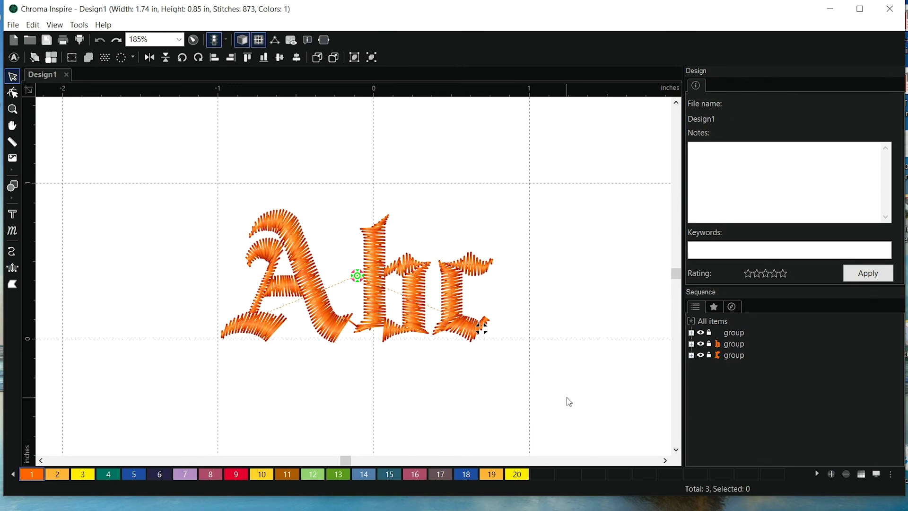
Step: Group the letters A, b and c, then regenerate their satin fill at 0.4 mm density (1005 stitches)
right_click(460, 301)
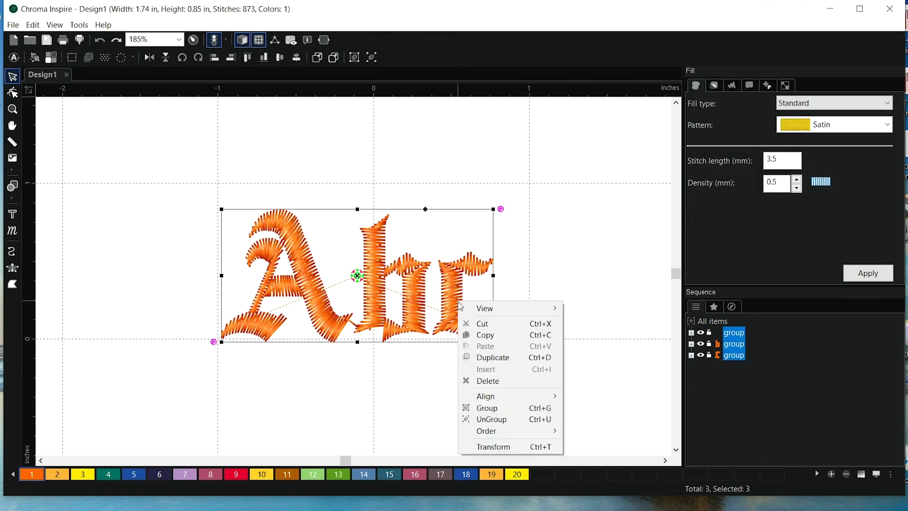
left_click(513, 411)
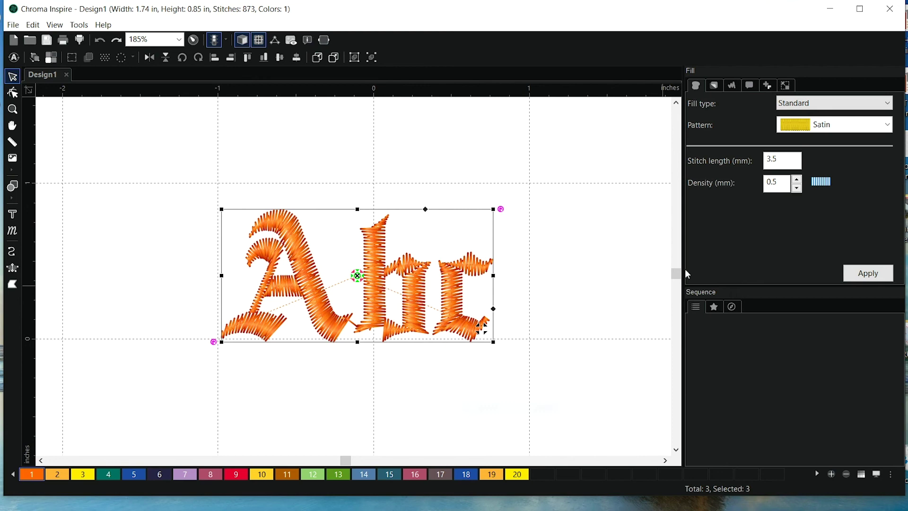
left_click(798, 188)
left_click(880, 274)
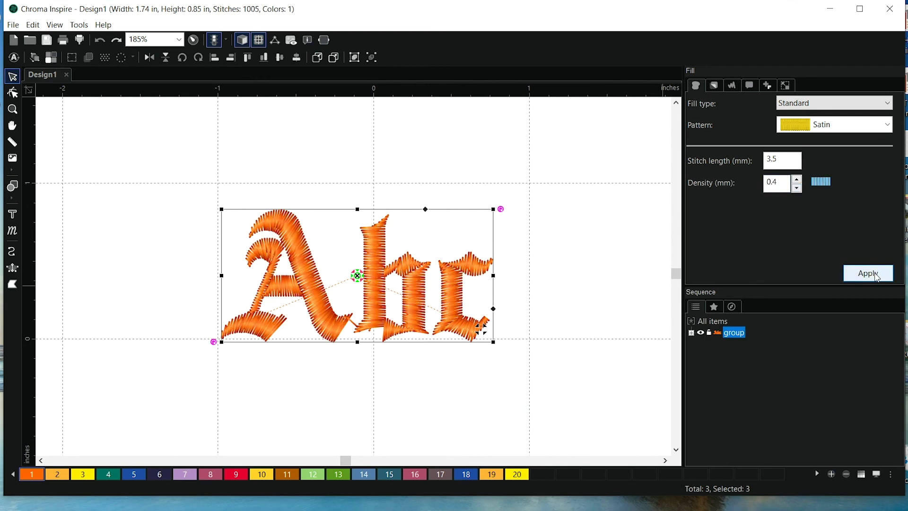
scroll(455, 374, "up", 2)
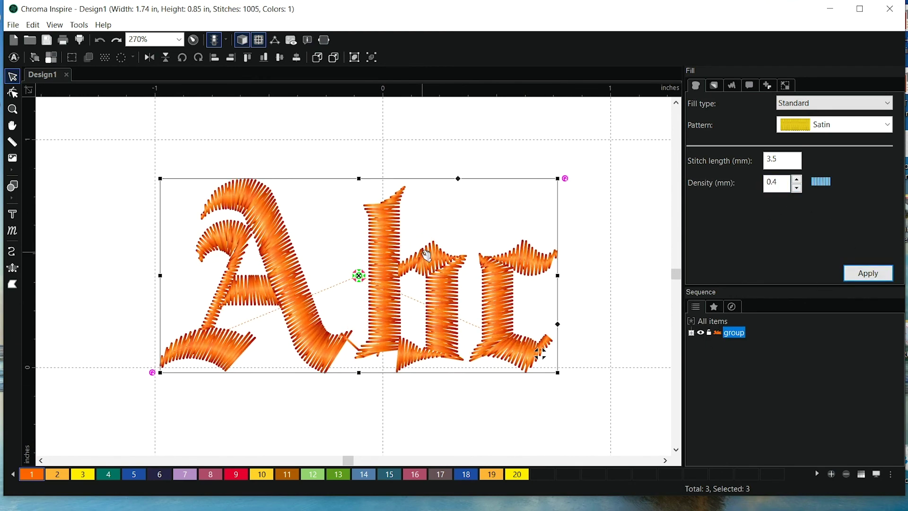
left_click(343, 348)
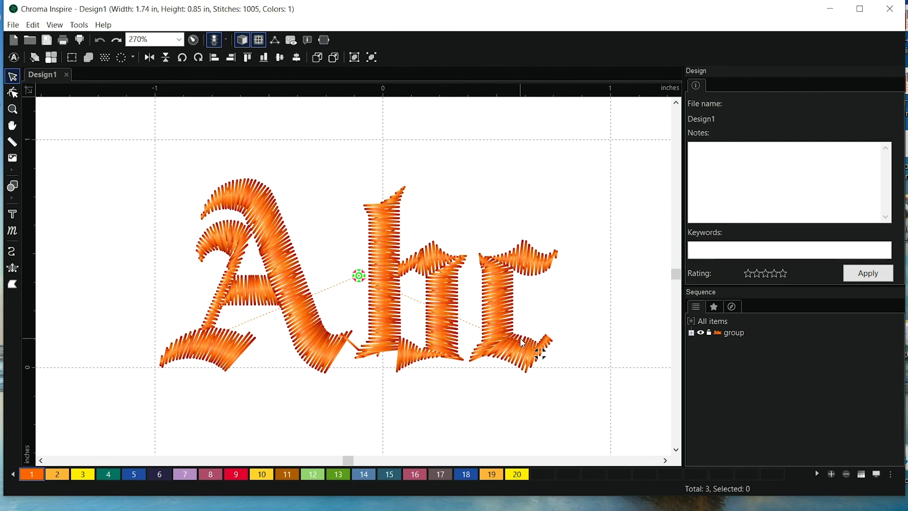
scroll(411, 399, "down", 1)
scroll(405, 392, "down", 1)
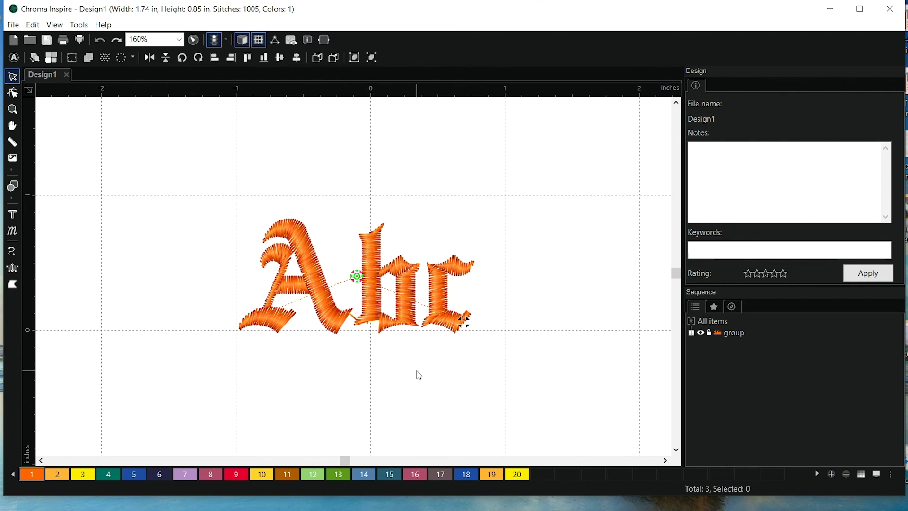
scroll(420, 376, "up", 3)
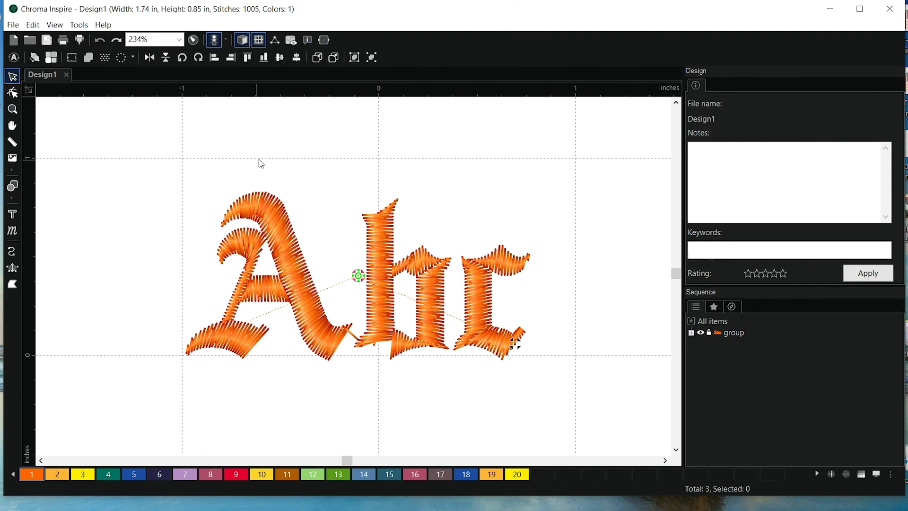